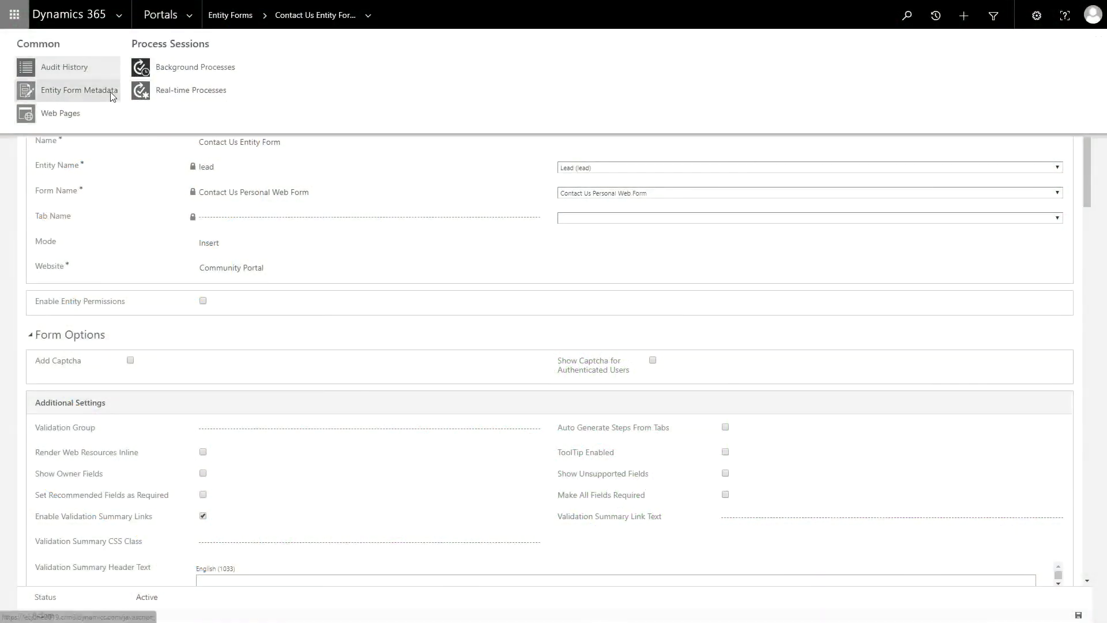
Check the Contact Us entity form's metadata list (empty), then go to Contact Us Web Form Step 1's related items
click(110, 91)
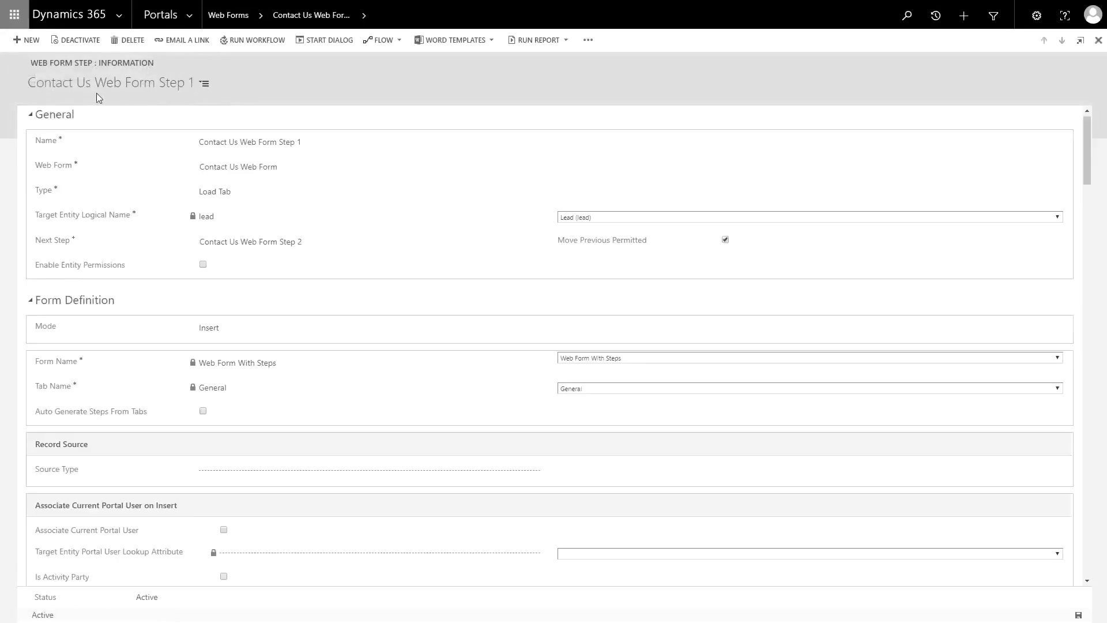
click(363, 25)
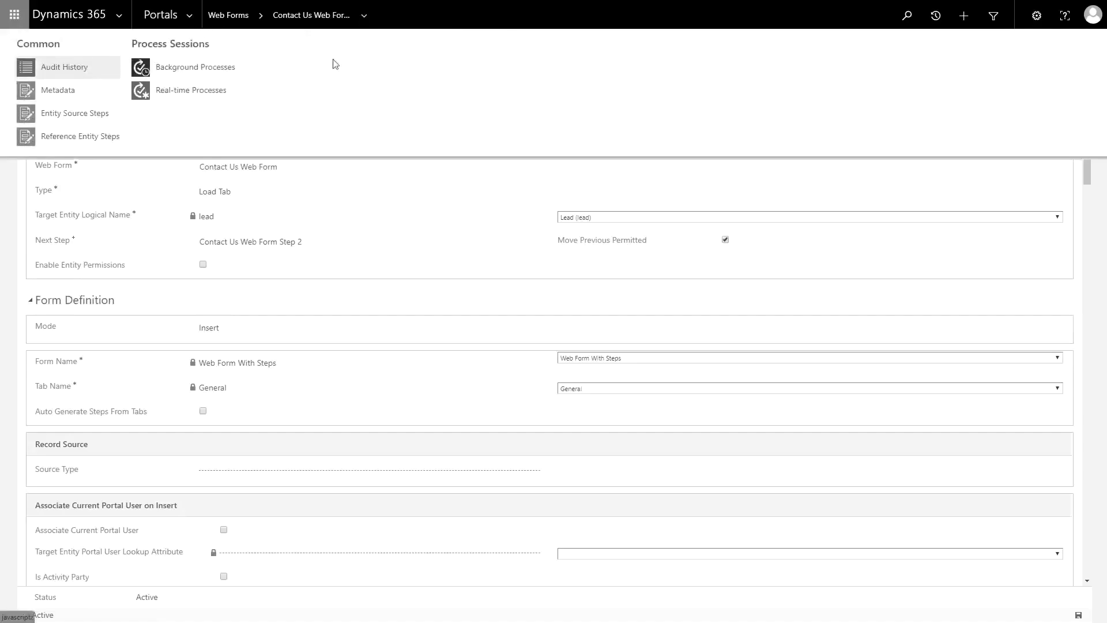
Show the metadata records for Contact Us Web Form Step 1
click(109, 96)
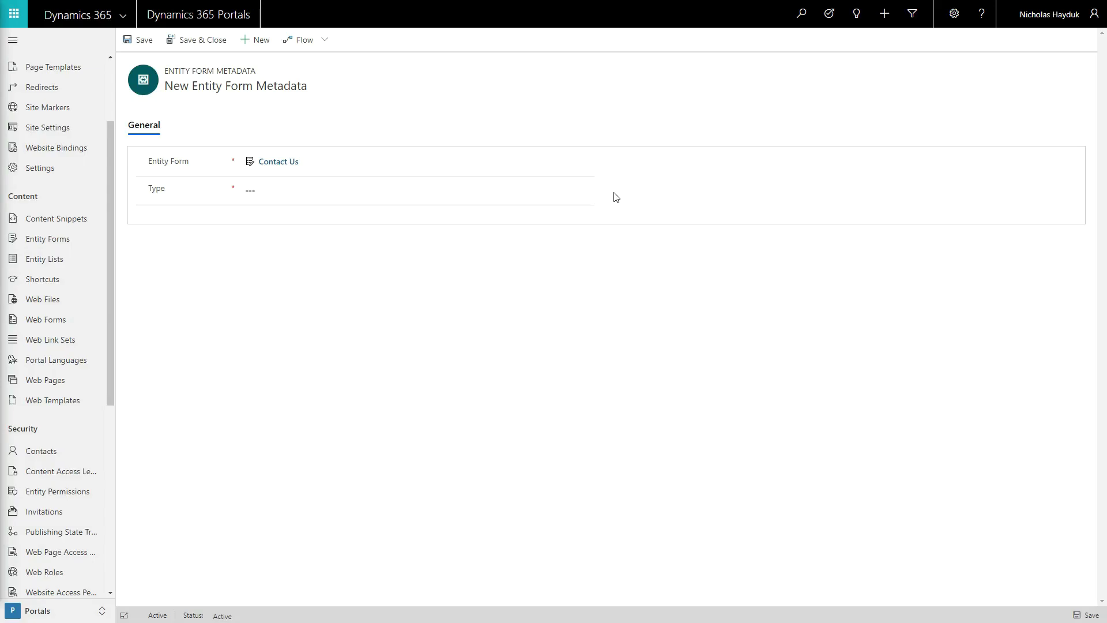
Try Type Section with the Name section, then clear the Full Name label
click(581, 193)
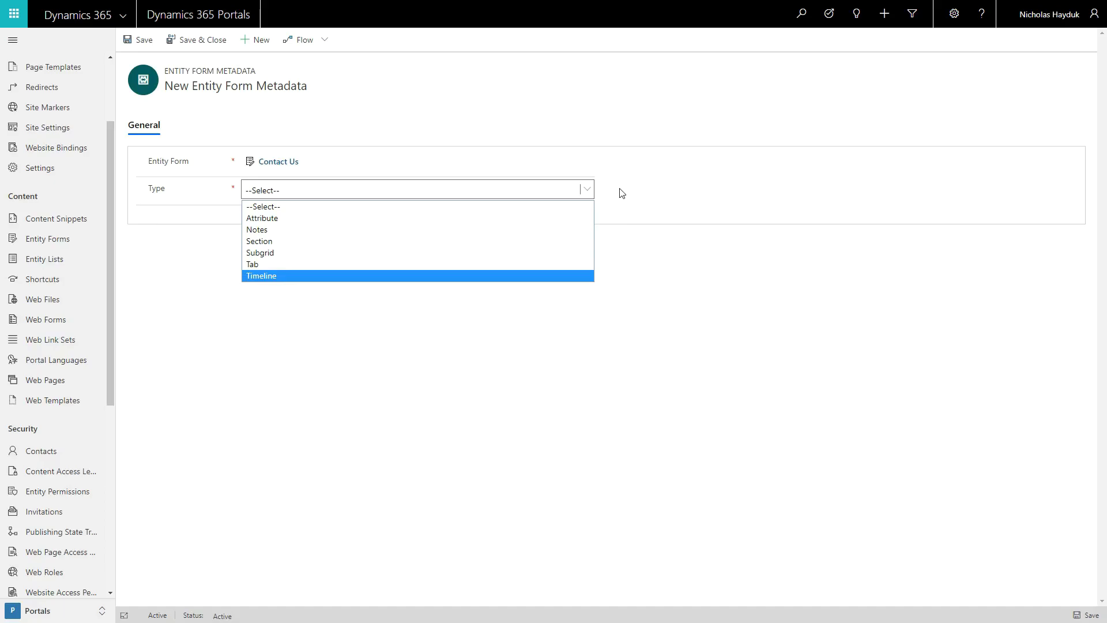
click(552, 241)
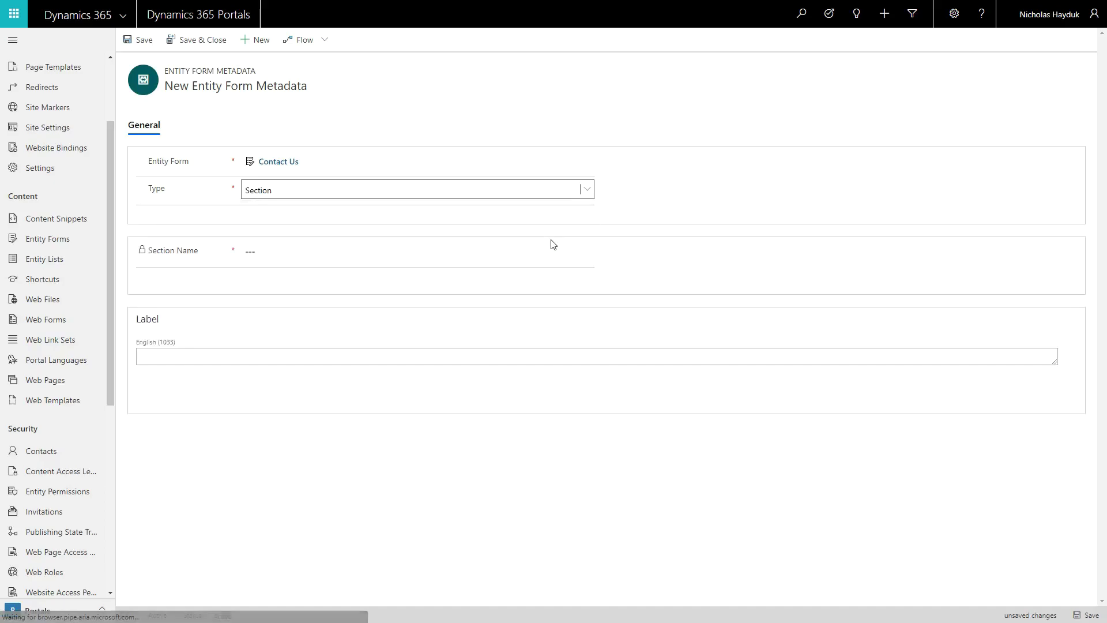
click(661, 253)
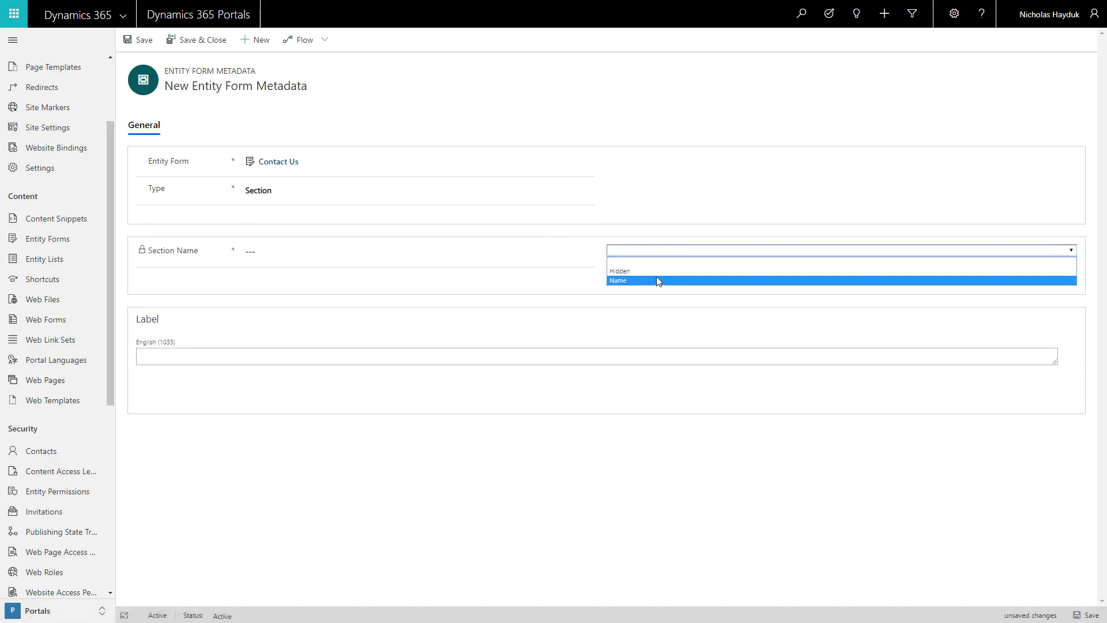
click(659, 281)
click(571, 355)
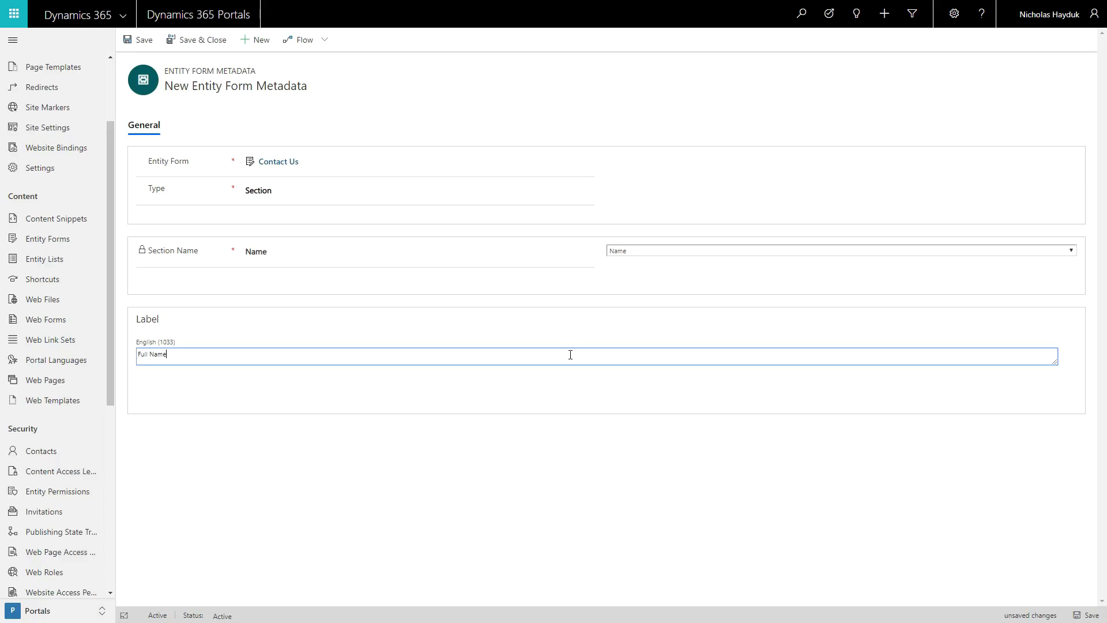
key(ctrl+a)
key(BackSpace)
Set Type to Tab, Tab Name General, and the English label 'Contact Form'
click(490, 191)
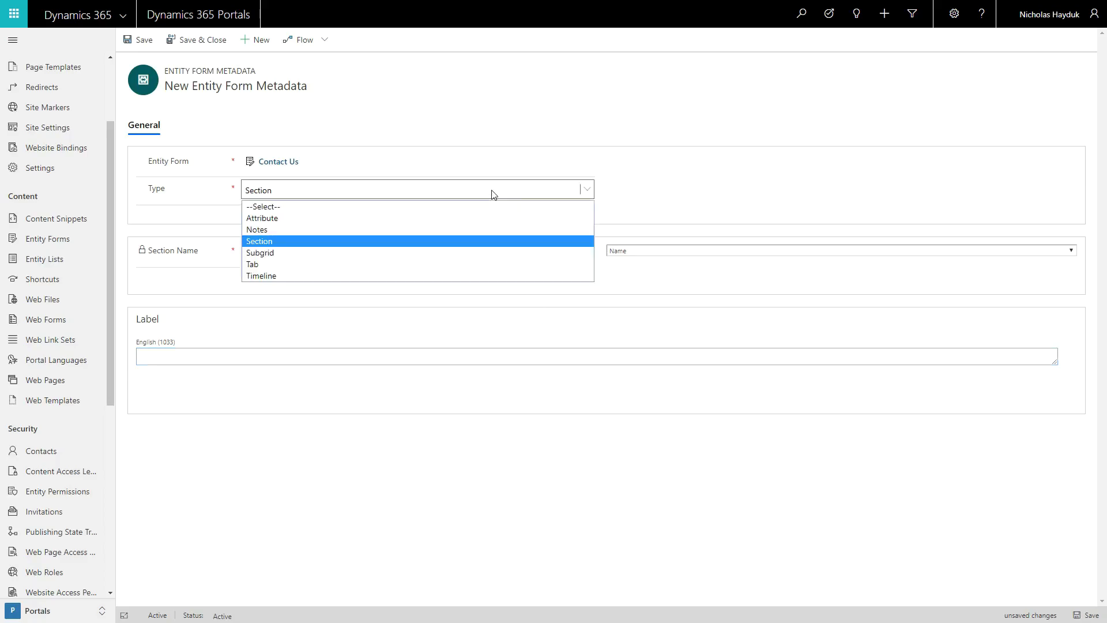
click(467, 267)
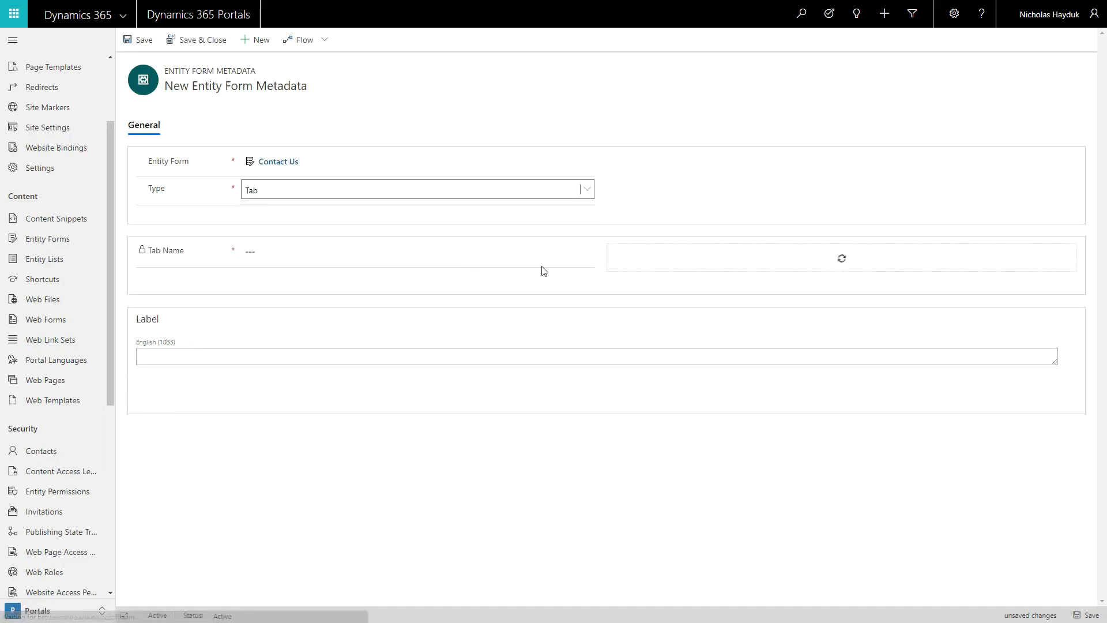
click(645, 250)
click(642, 271)
click(606, 353)
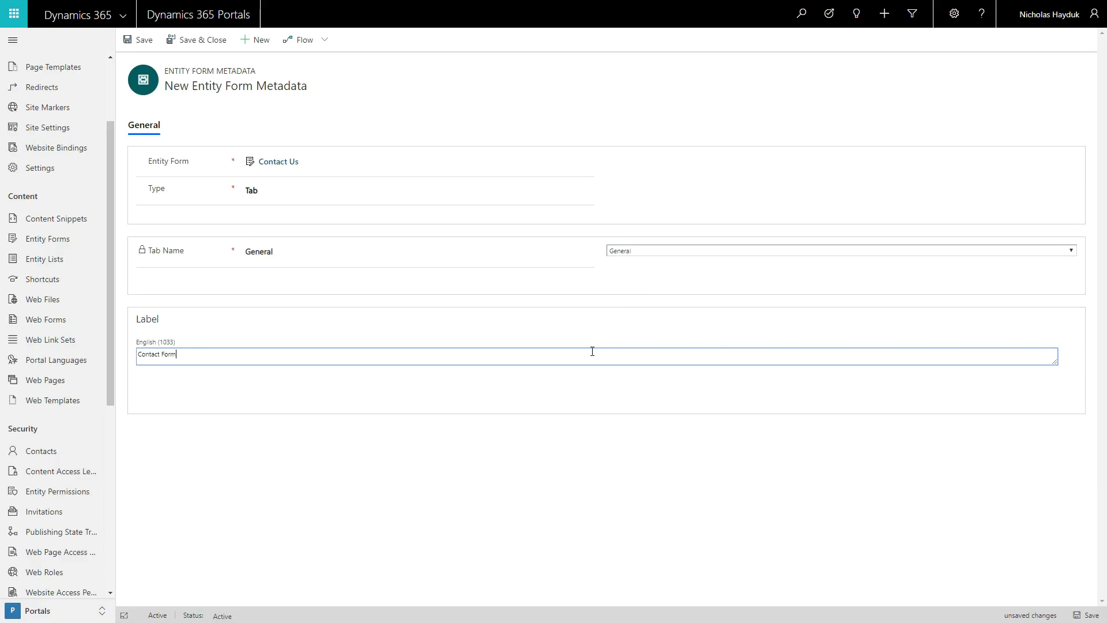
click(614, 201)
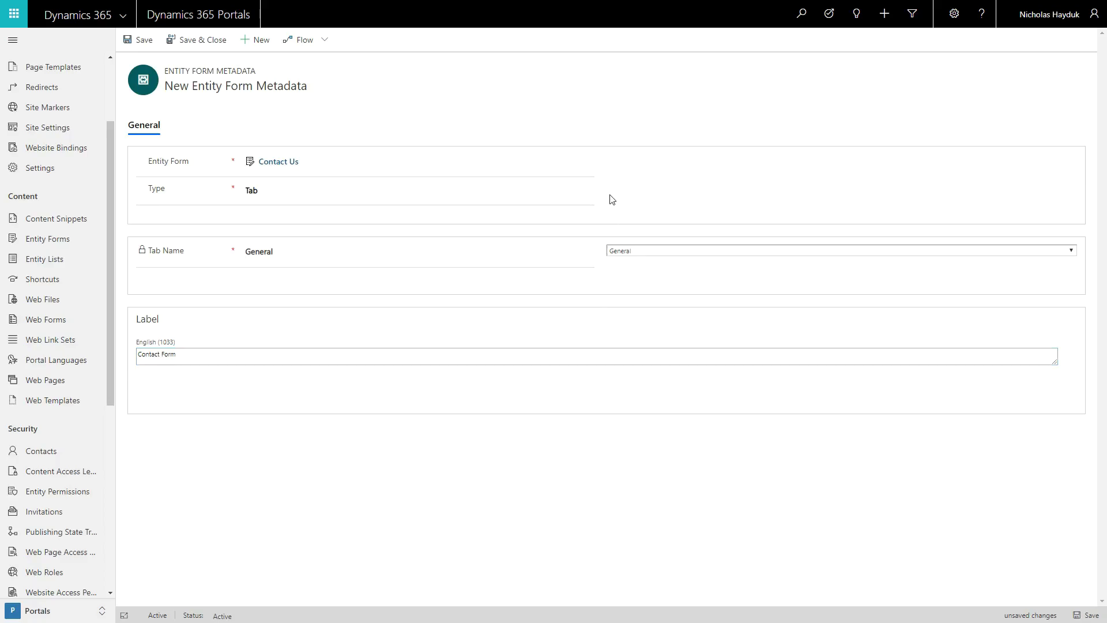
Switch Type to Notes, reviewing attachment location and Create Enabled but keeping the defaults
click(587, 195)
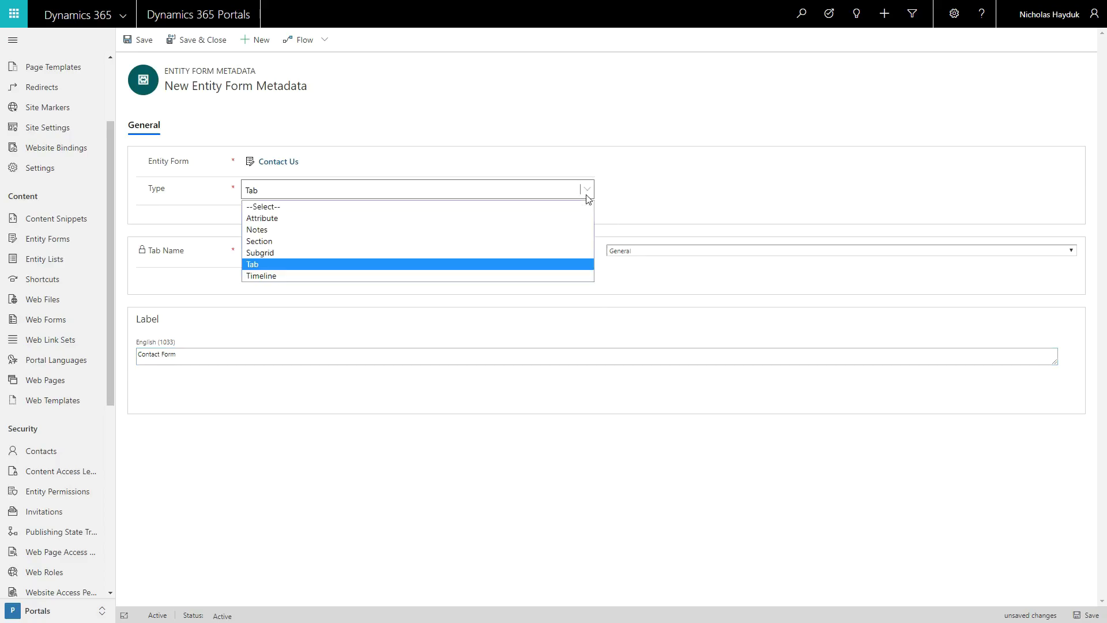
click(573, 229)
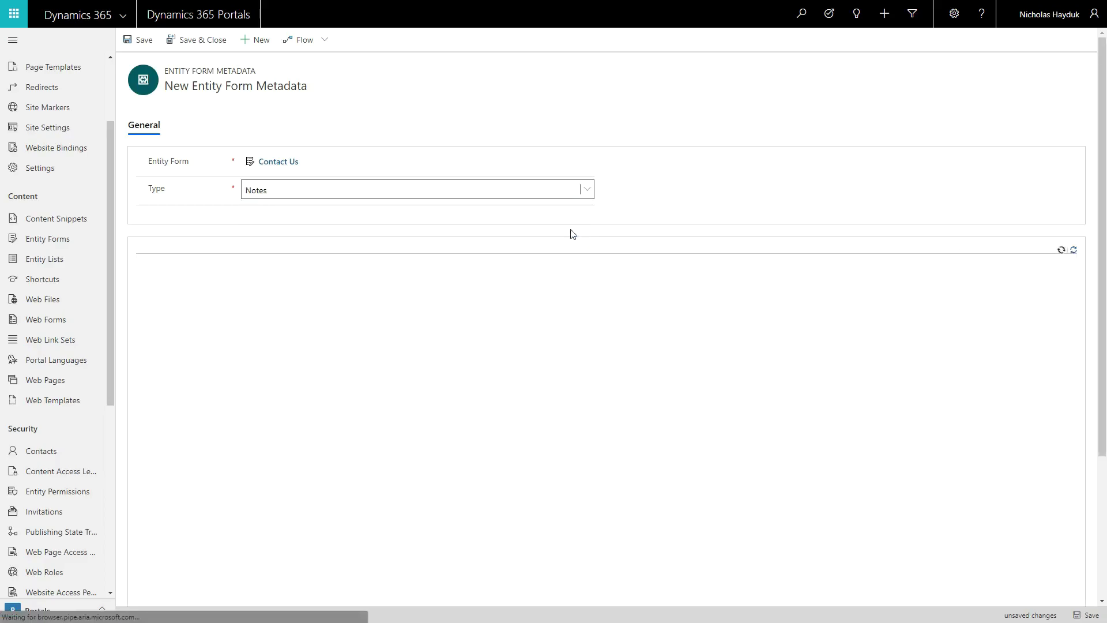
click(605, 217)
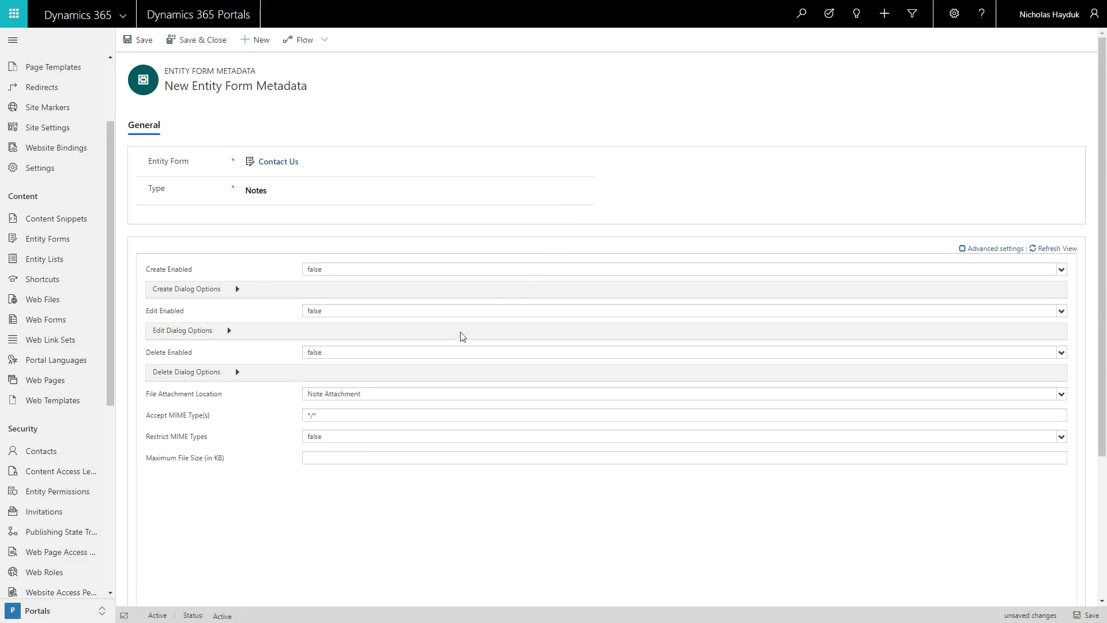
click(405, 393)
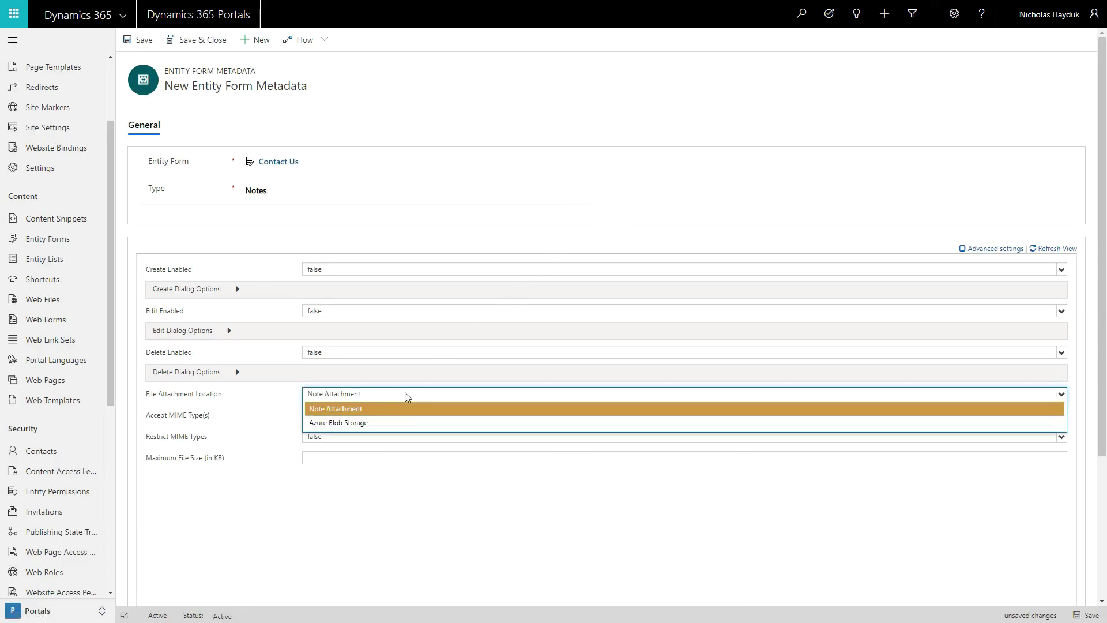
click(405, 394)
click(363, 456)
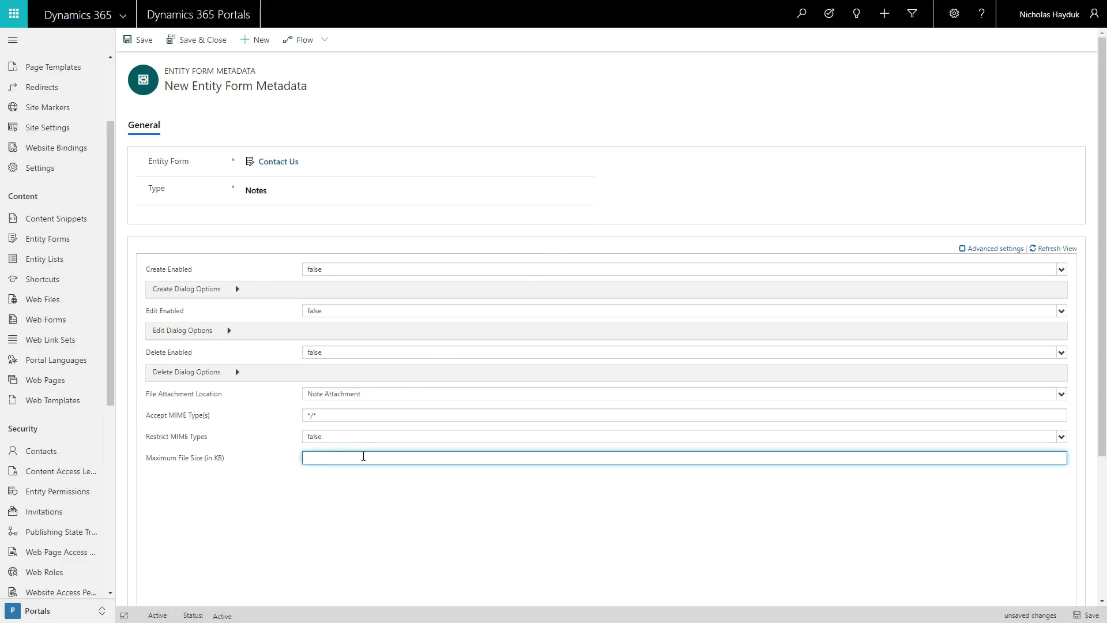
click(399, 269)
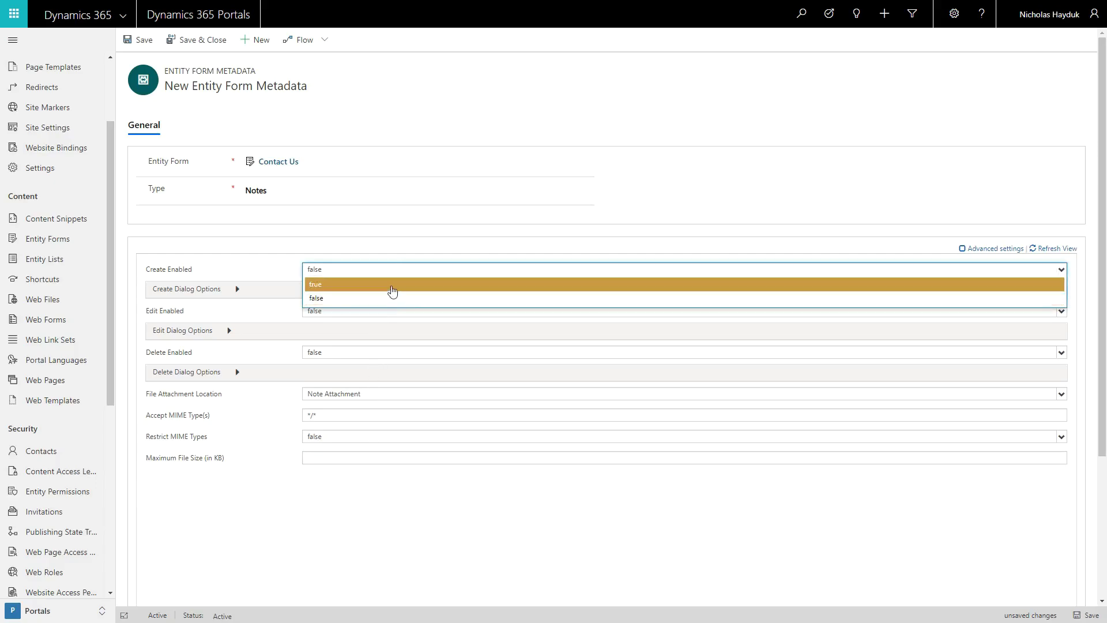
click(616, 202)
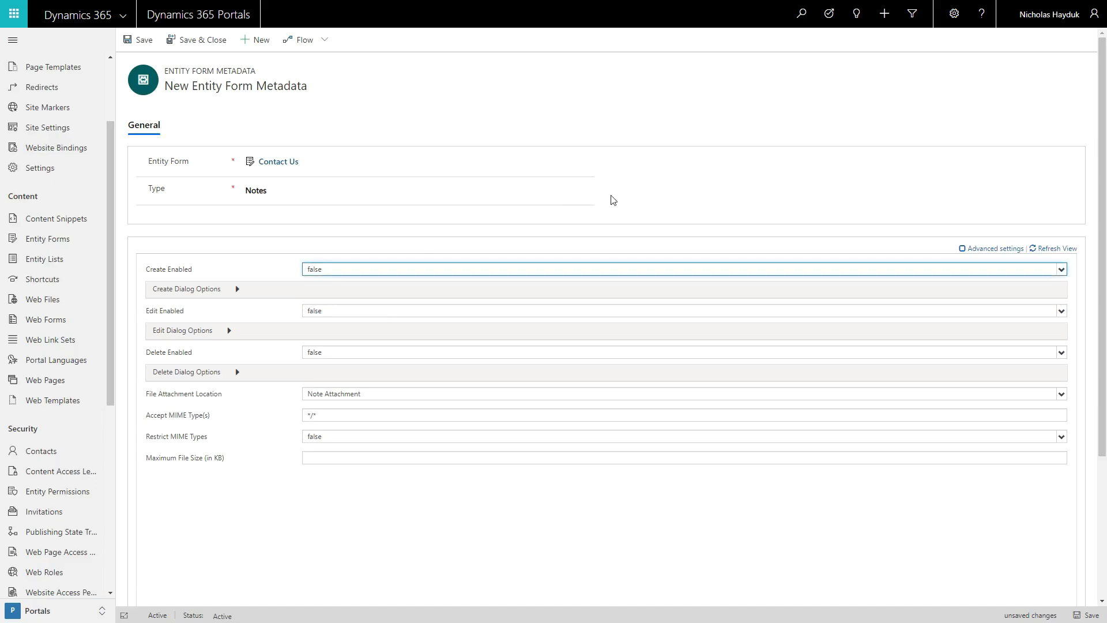
Make the record an Attribute for subject (Topic) with English label 'Contact Form Label'
click(583, 193)
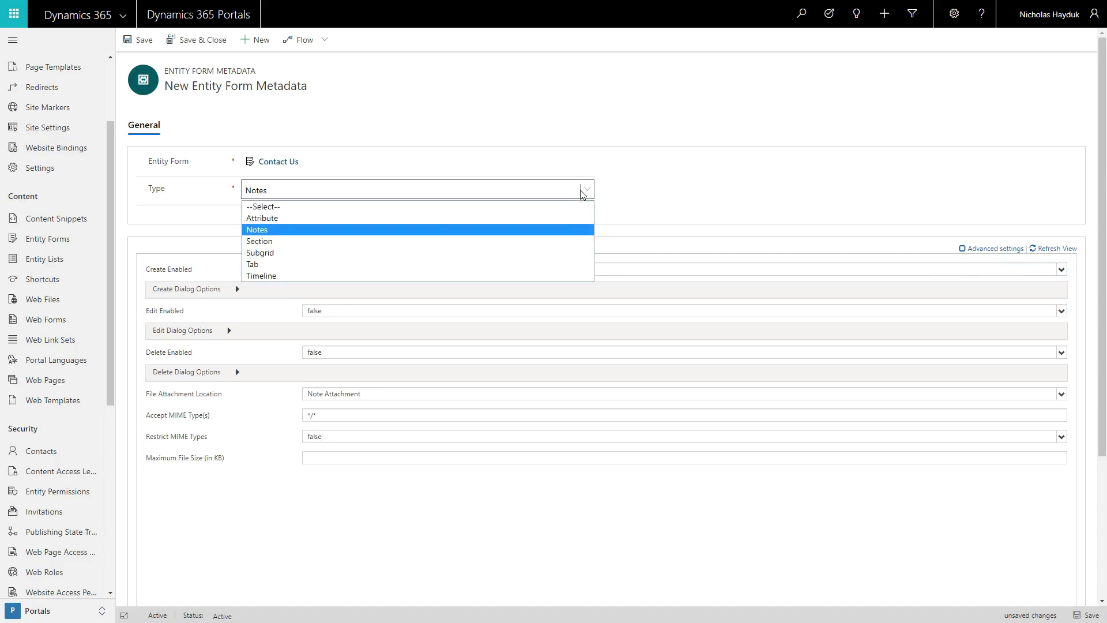
click(568, 218)
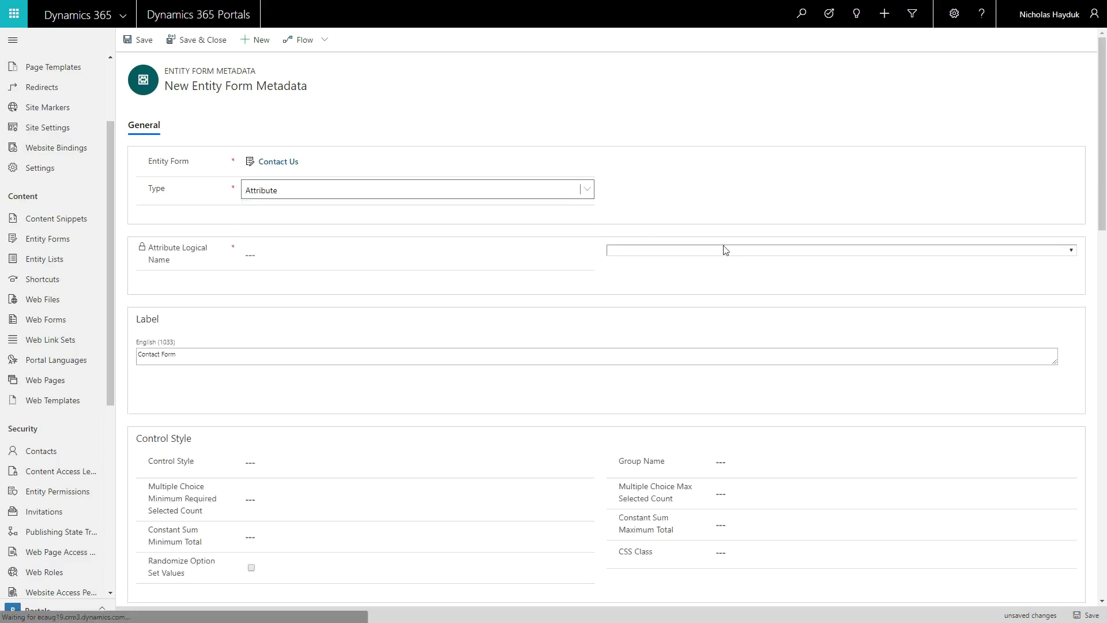
click(791, 252)
scroll(790, 303, down, 10)
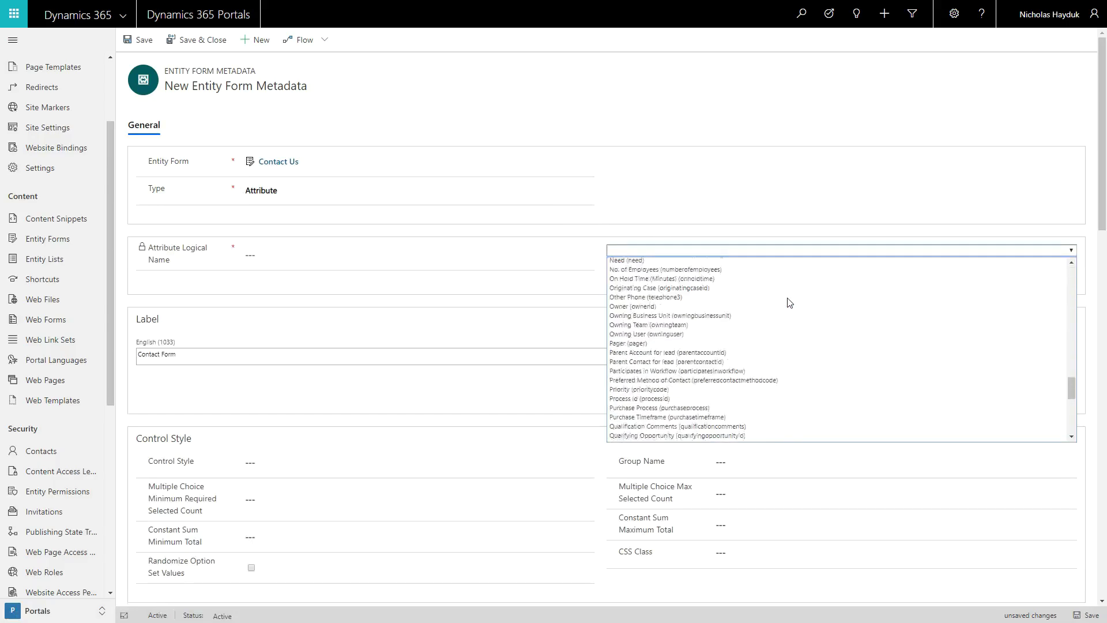
scroll(789, 303, down, 10)
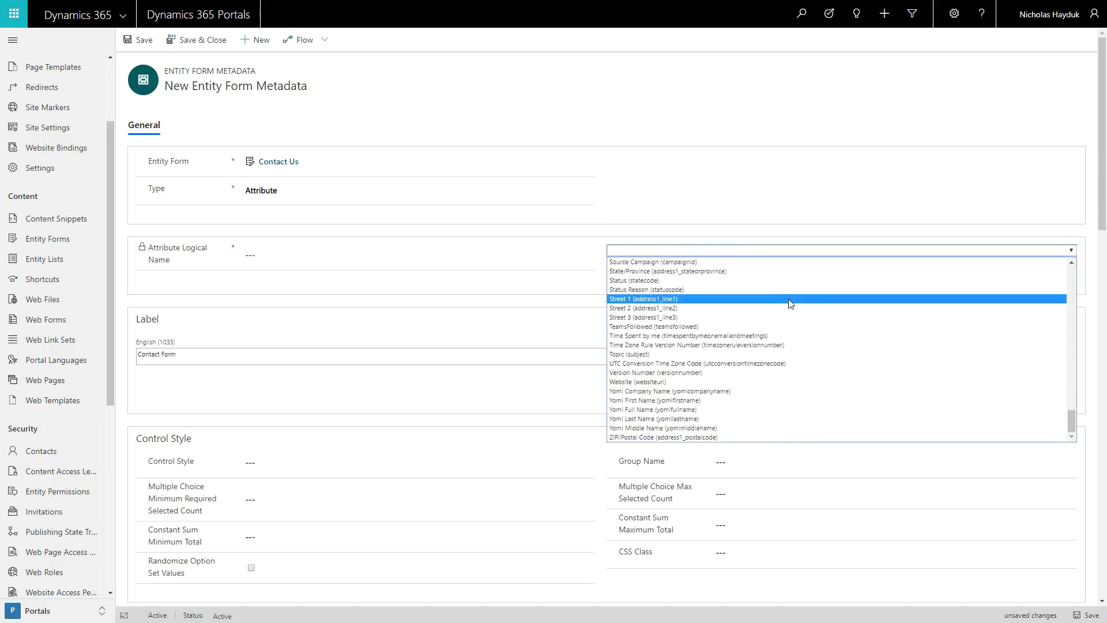
click(783, 354)
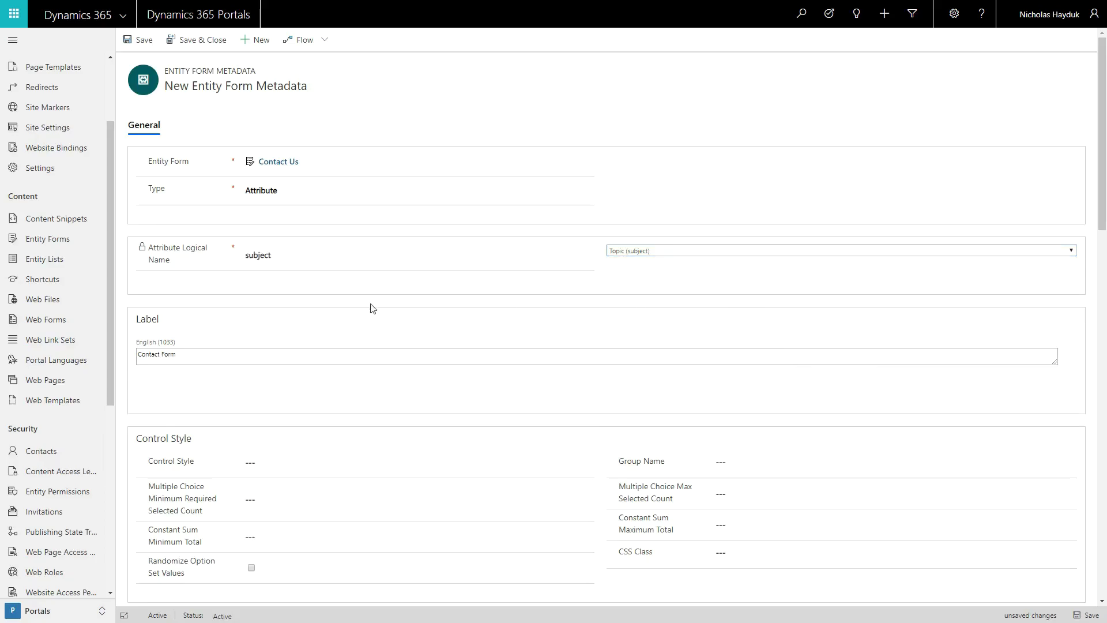
click(267, 353)
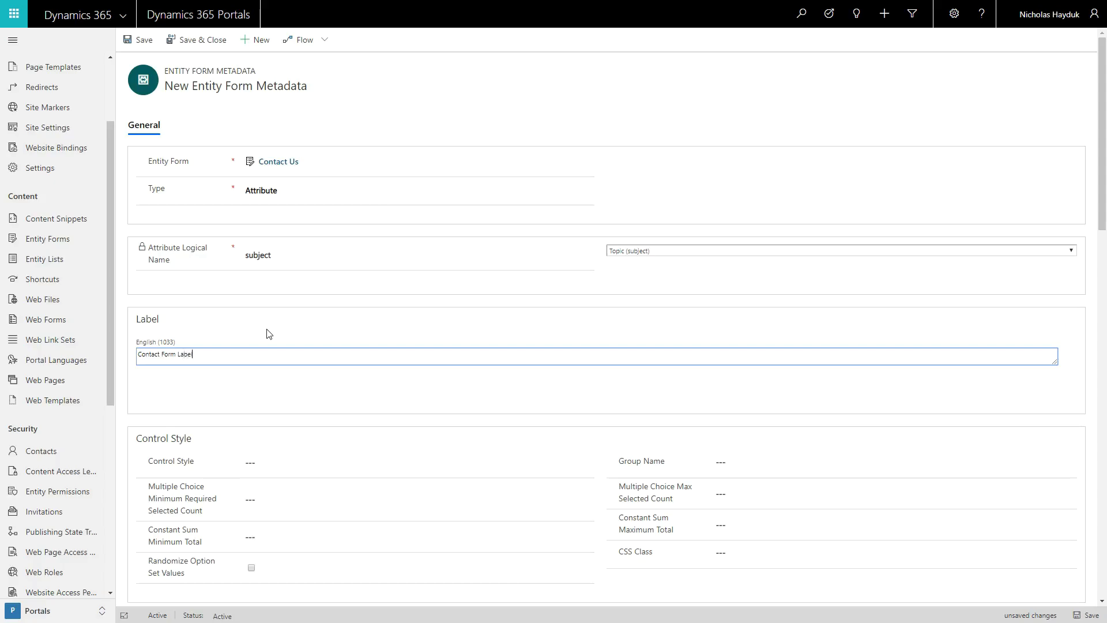
click(268, 334)
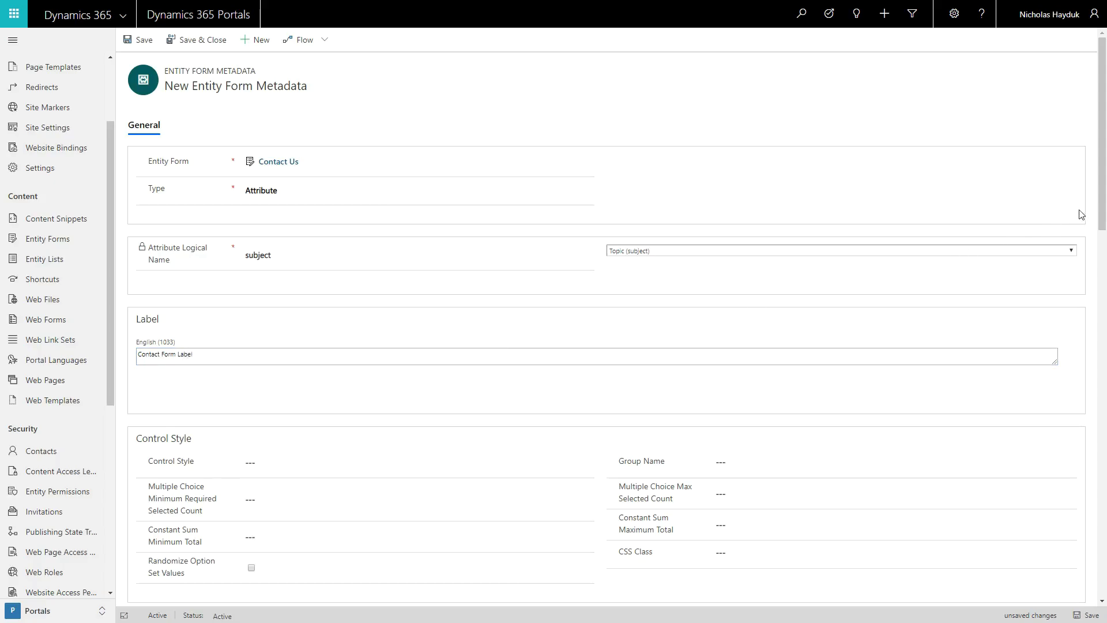
drag(1101, 209, 1086, 290)
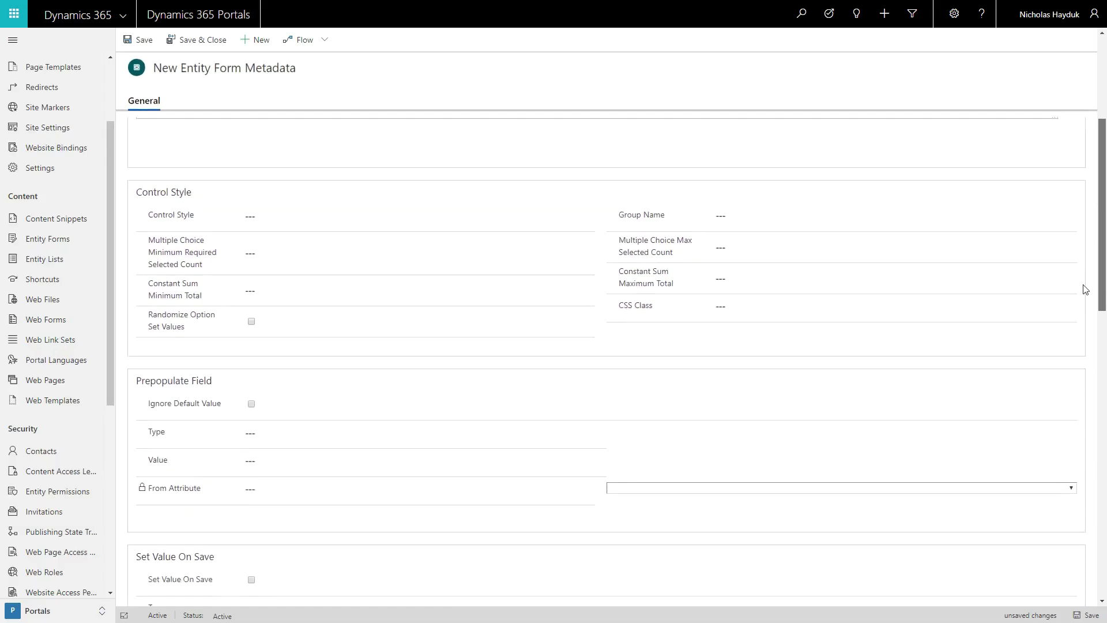
scroll(1070, 289, down, 1)
click(437, 183)
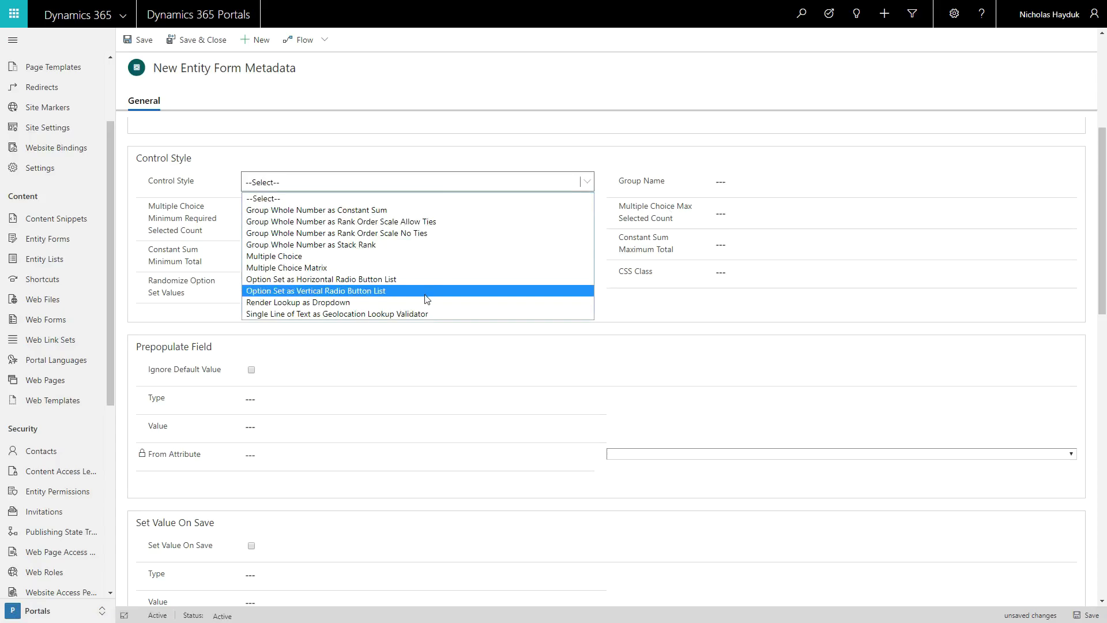
click(637, 314)
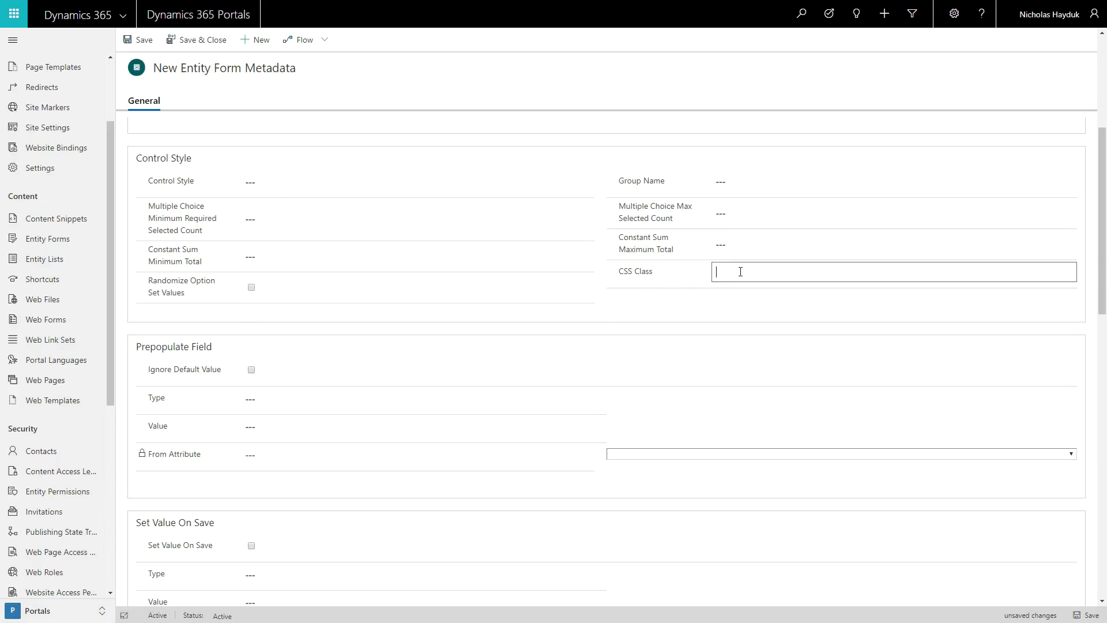
click(720, 309)
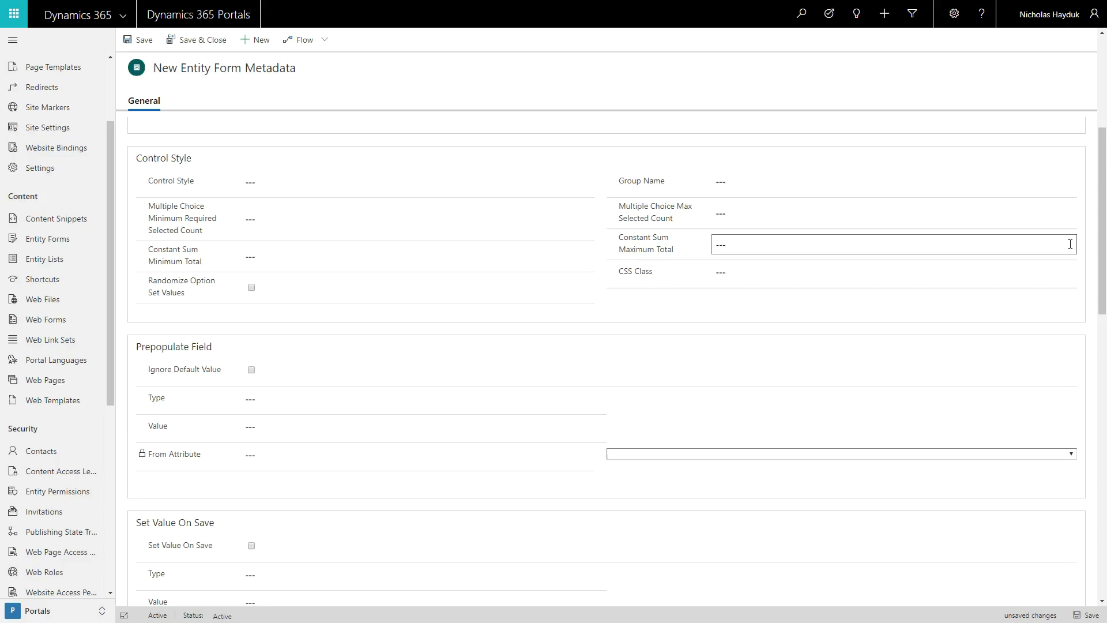
drag(1100, 240, 1085, 306)
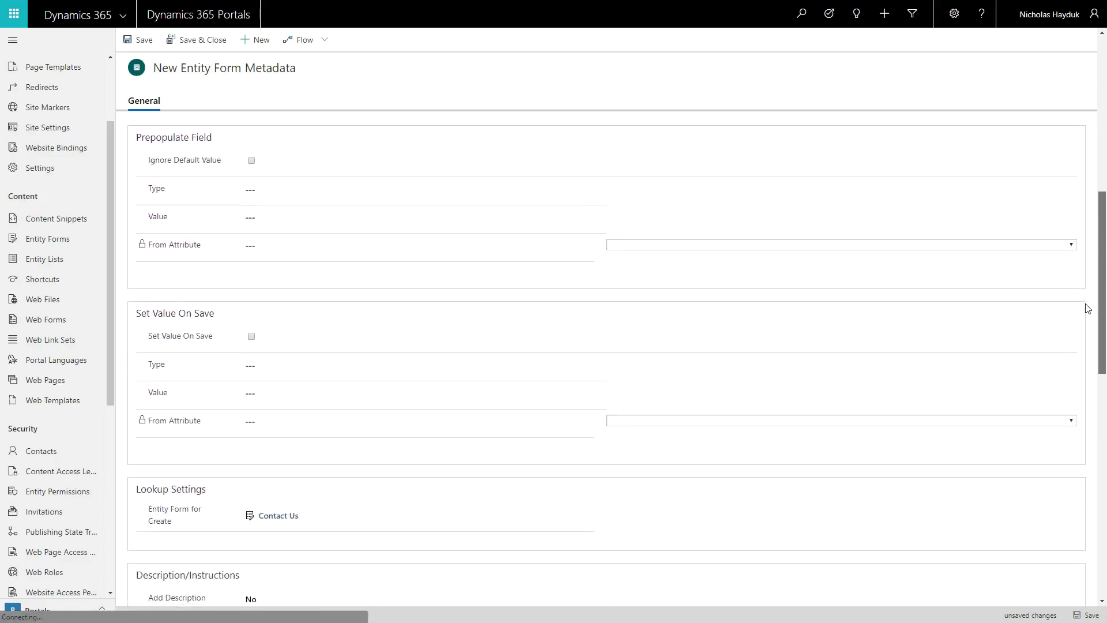
Tick Ignore Default Value and prepopulate the field with Type Value and value 'New Value'
click(253, 160)
click(306, 186)
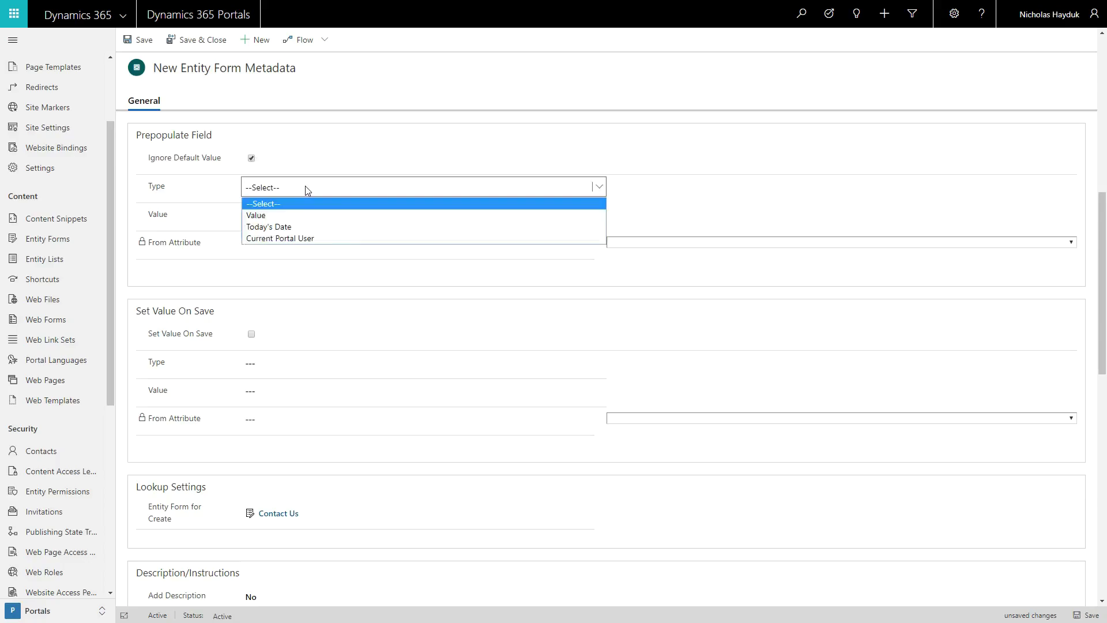
click(306, 217)
click(308, 215)
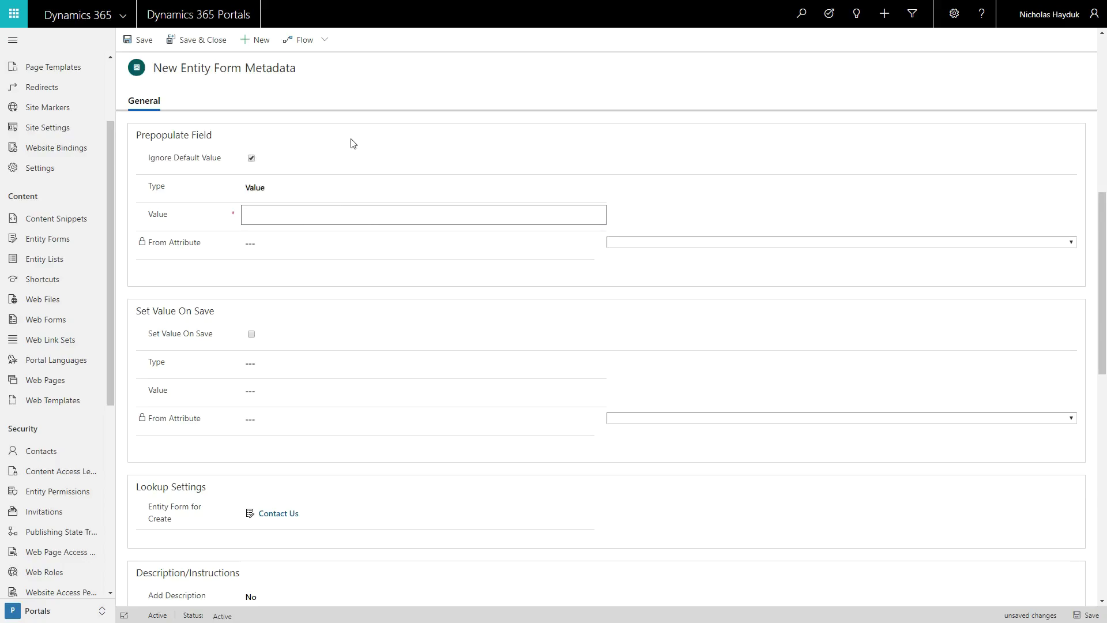
text(New Value)
click(375, 139)
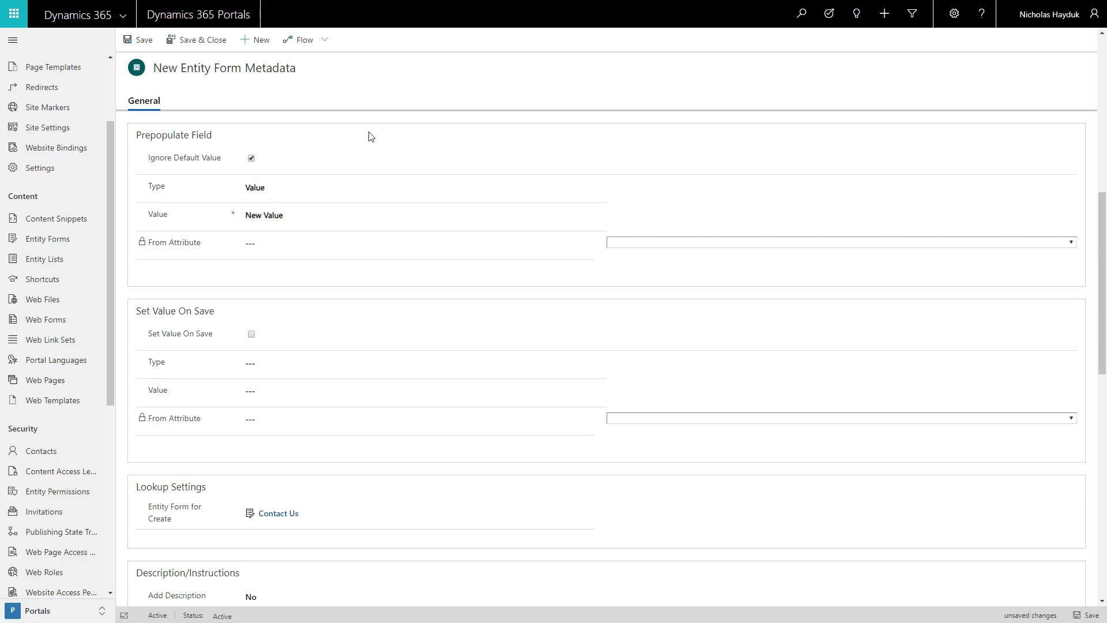
drag(1097, 202, 1097, 260)
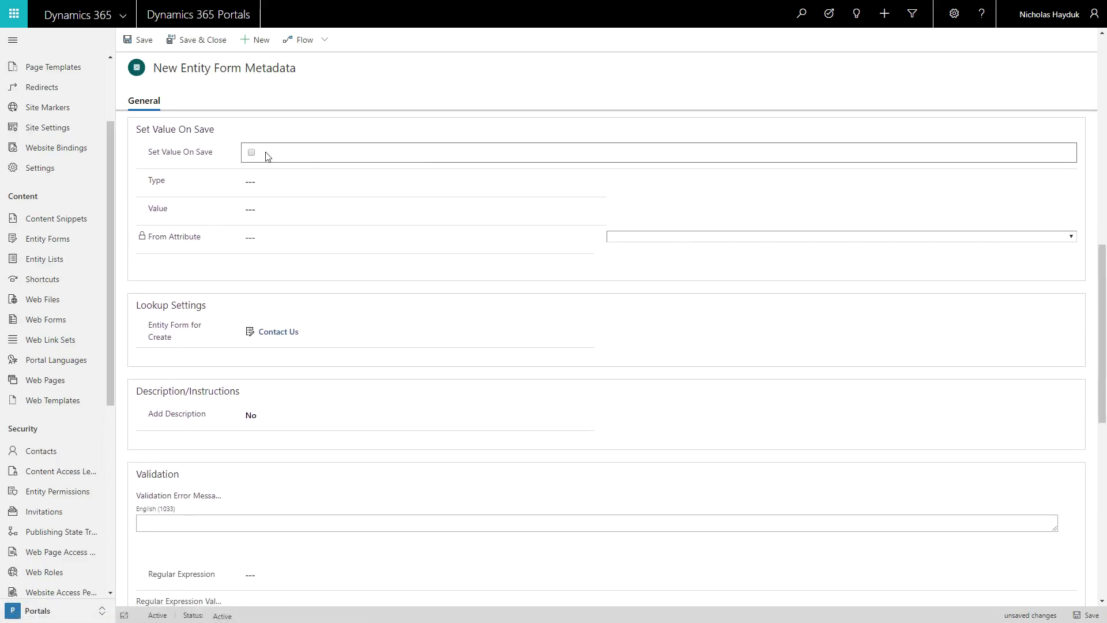
Set the Set Value On Save type to Today's Date, leaving From Attribute and the lookup unchanged
click(273, 180)
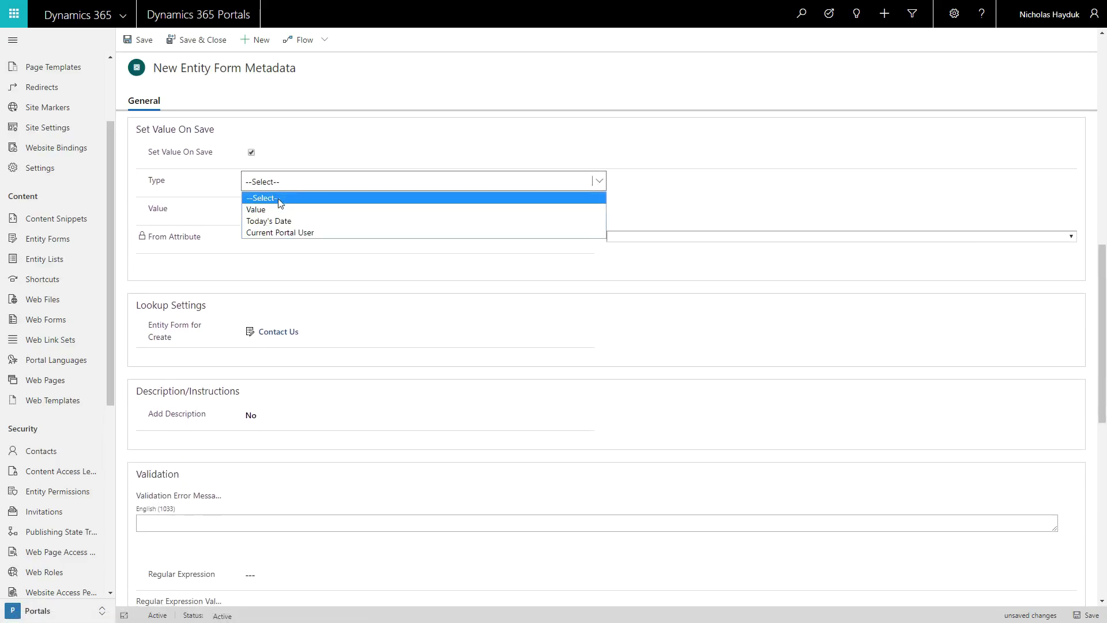
click(283, 223)
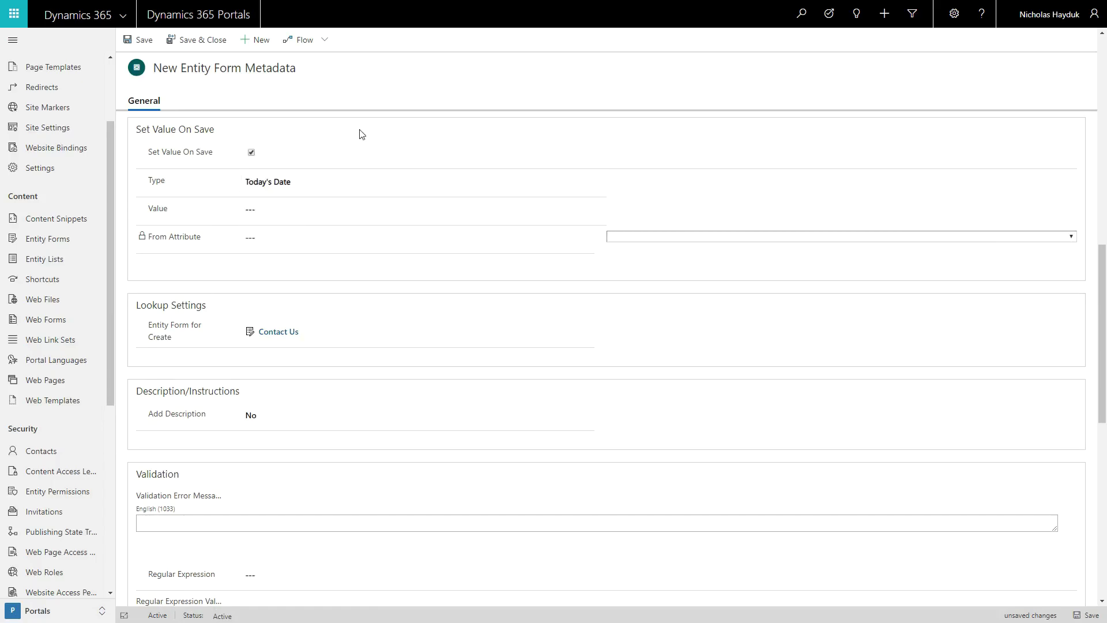
click(658, 237)
click(658, 238)
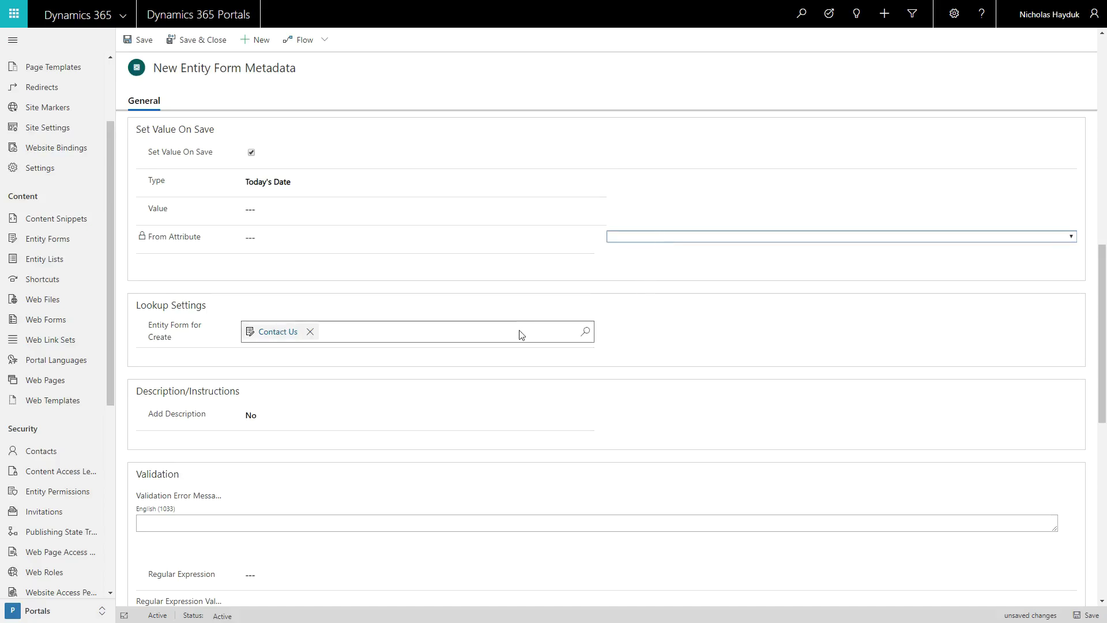
click(587, 333)
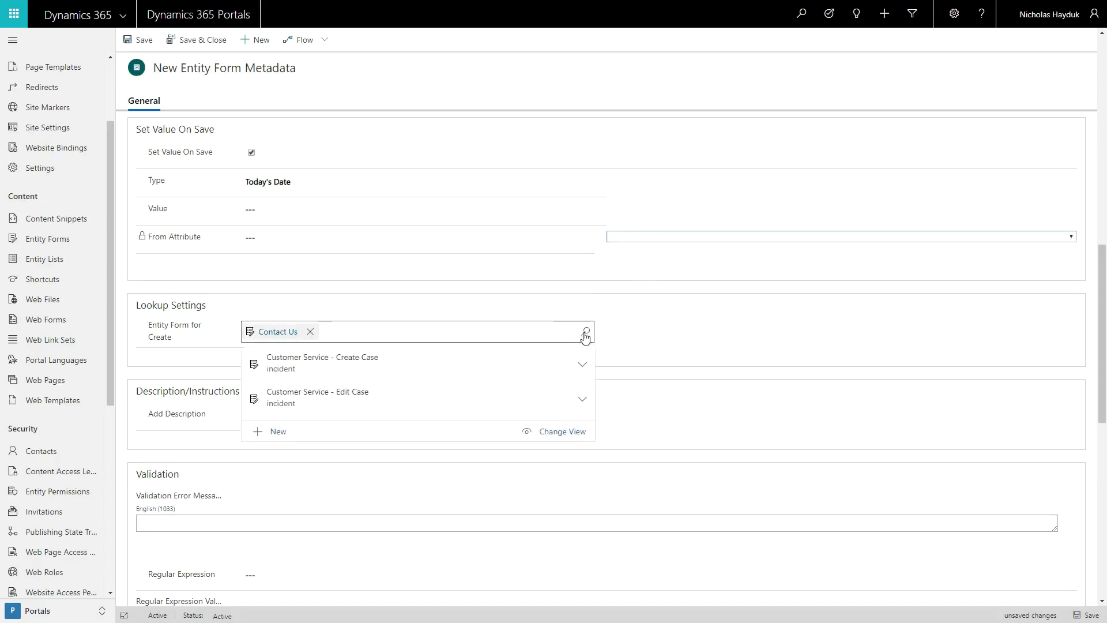
click(632, 334)
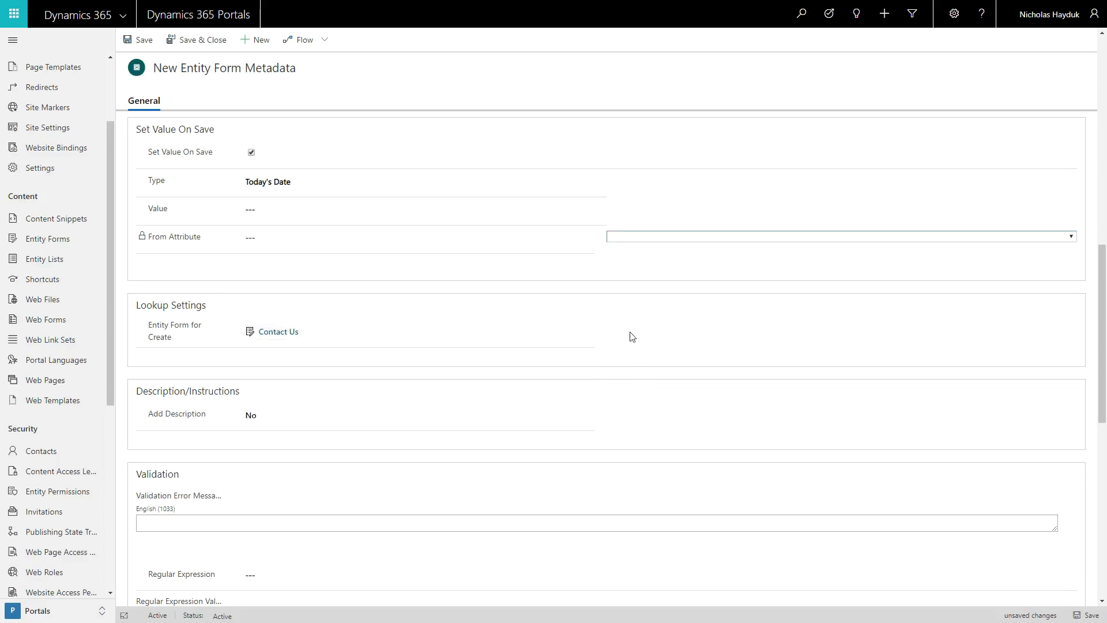
Leave the regular expression empty and add a description above the field, not using the attribute's description
drag(1100, 276, 1084, 352)
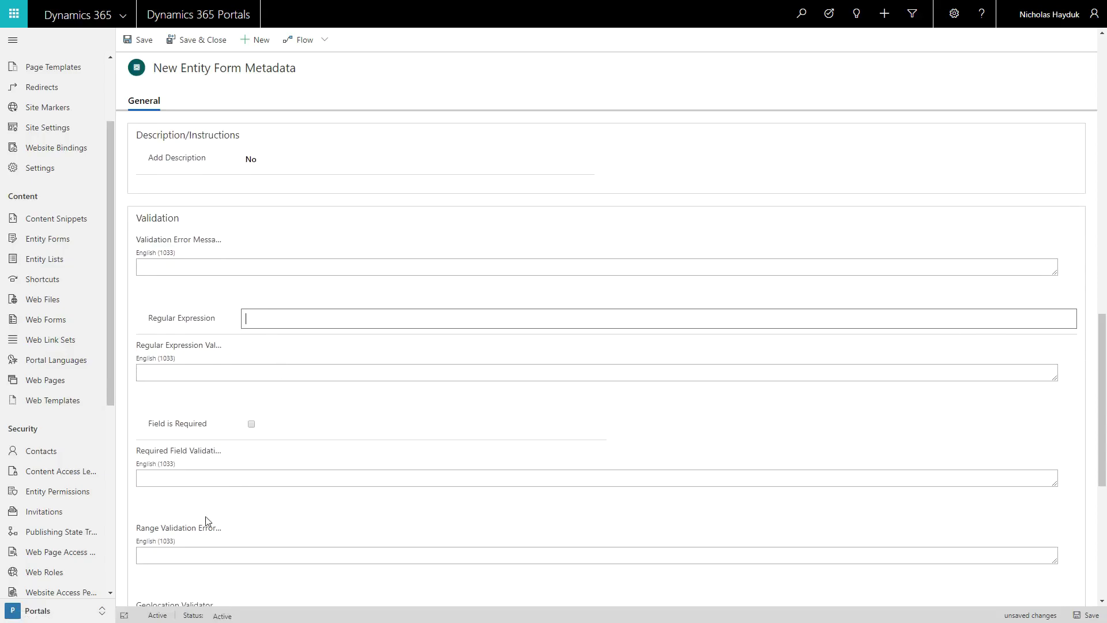
click(248, 321)
click(294, 206)
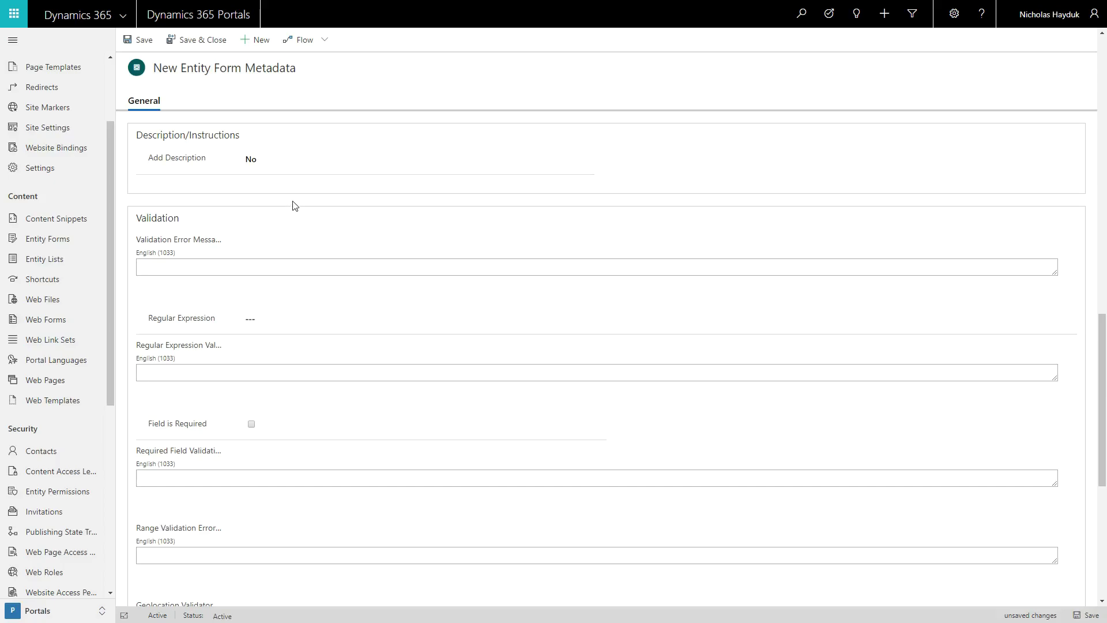
click(301, 159)
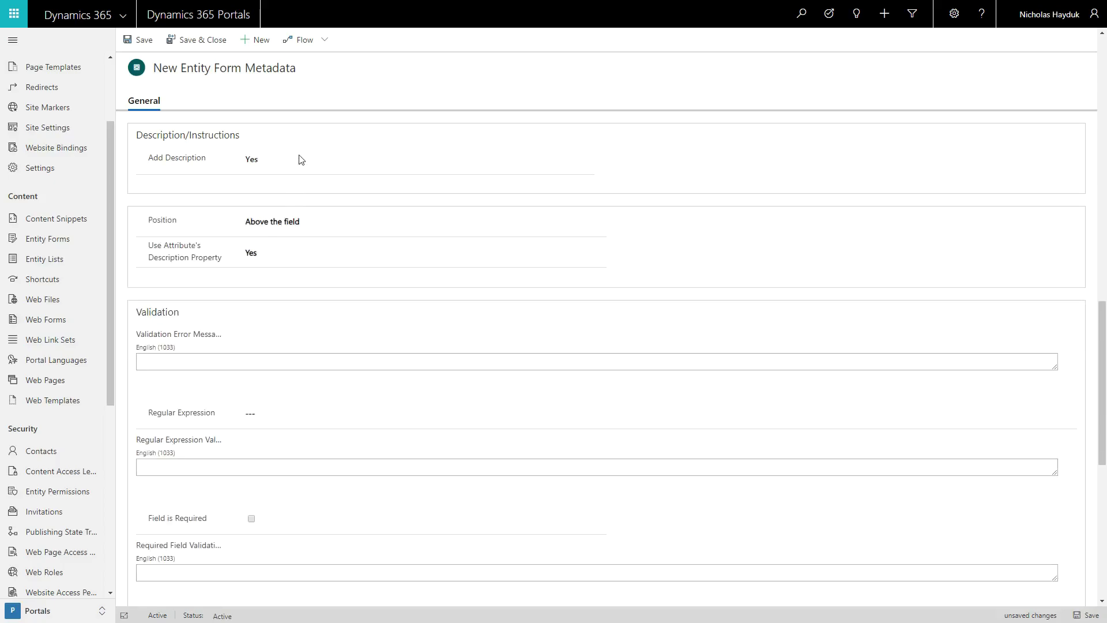
click(310, 225)
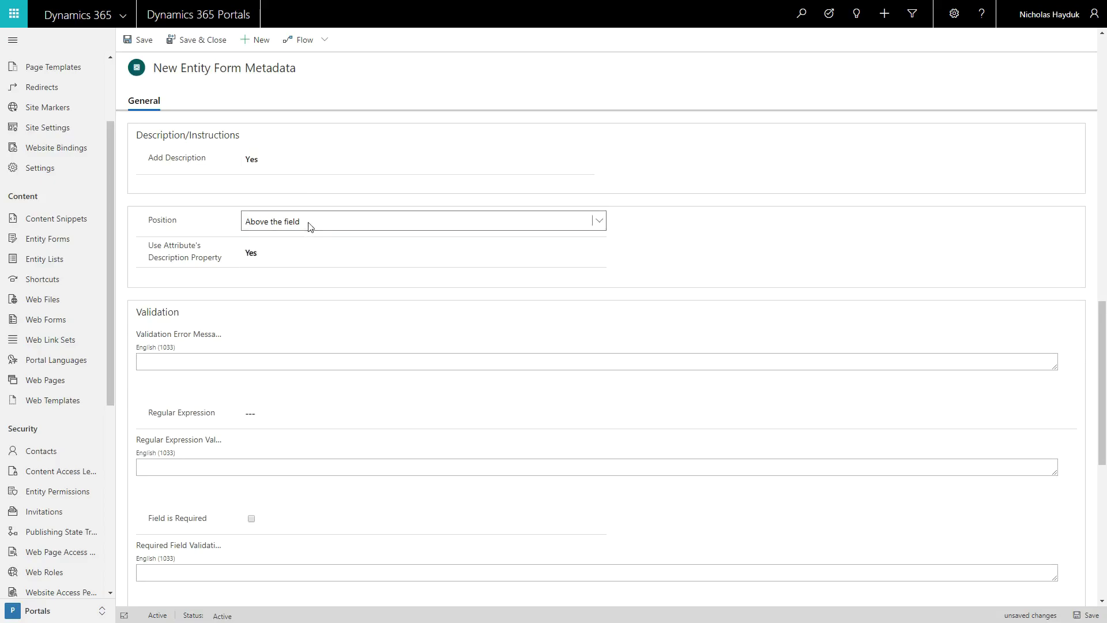
click(305, 257)
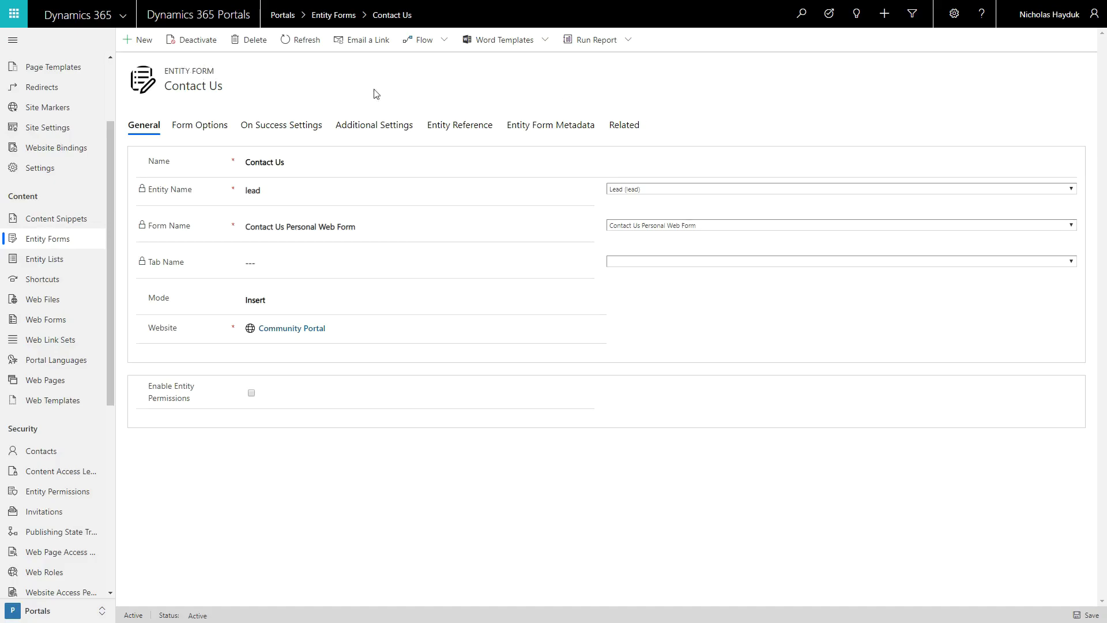
Confirm the Contact Us entity form's metadata list is empty, then go to the Web Forms list
click(548, 132)
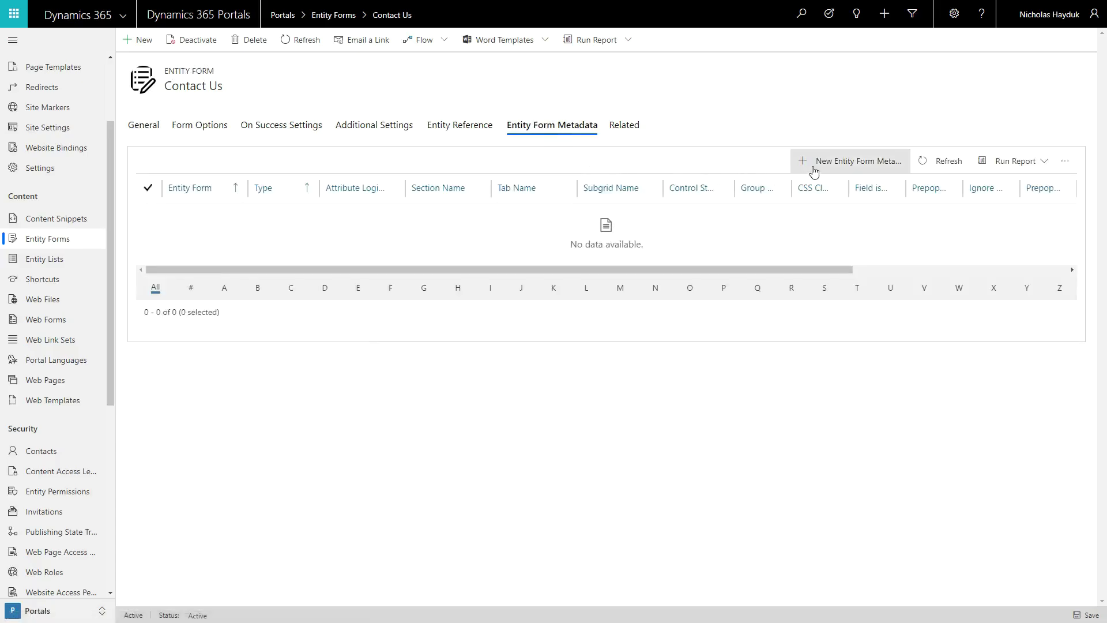
click(95, 319)
Open Contact Us Web Form's start step, Contact Us Web Form Step 1, and show its empty Metadata list
double_click(318, 167)
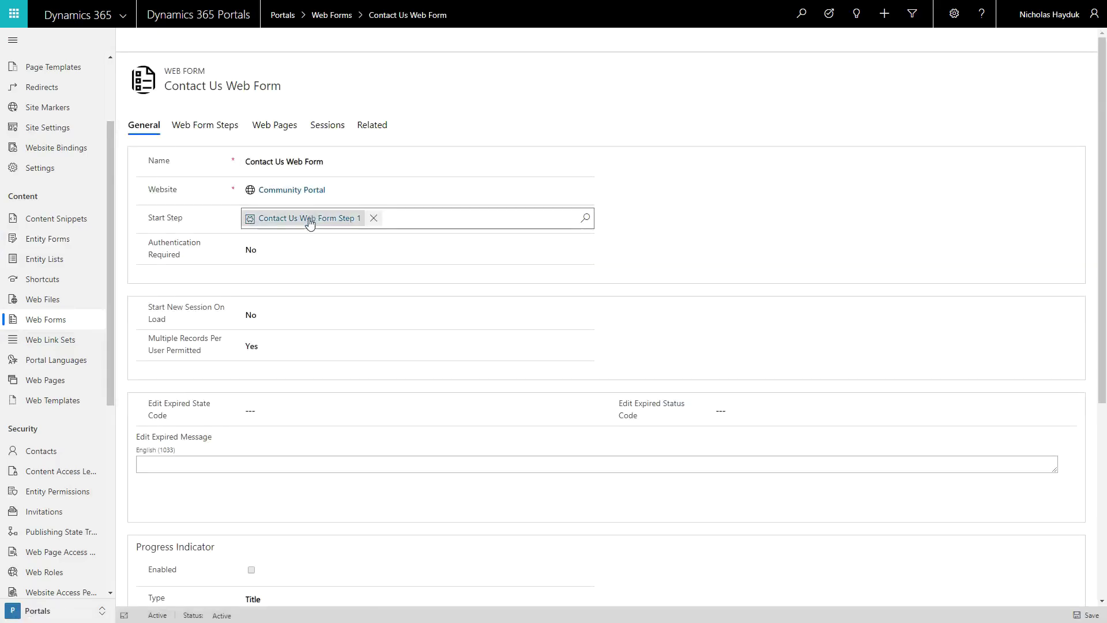
click(310, 219)
click(625, 126)
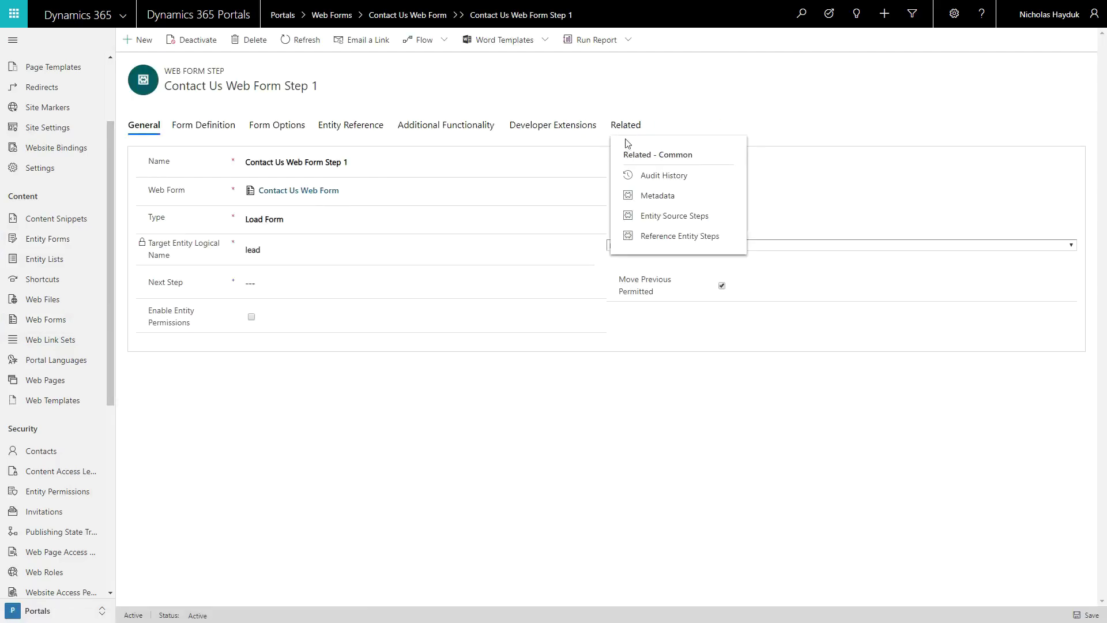
click(626, 200)
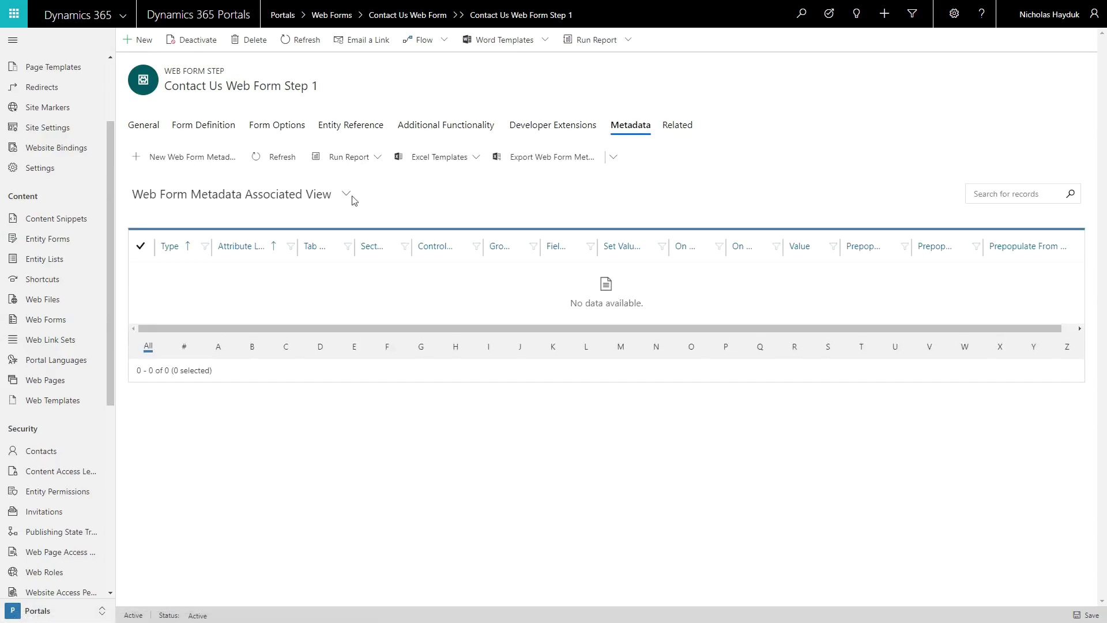